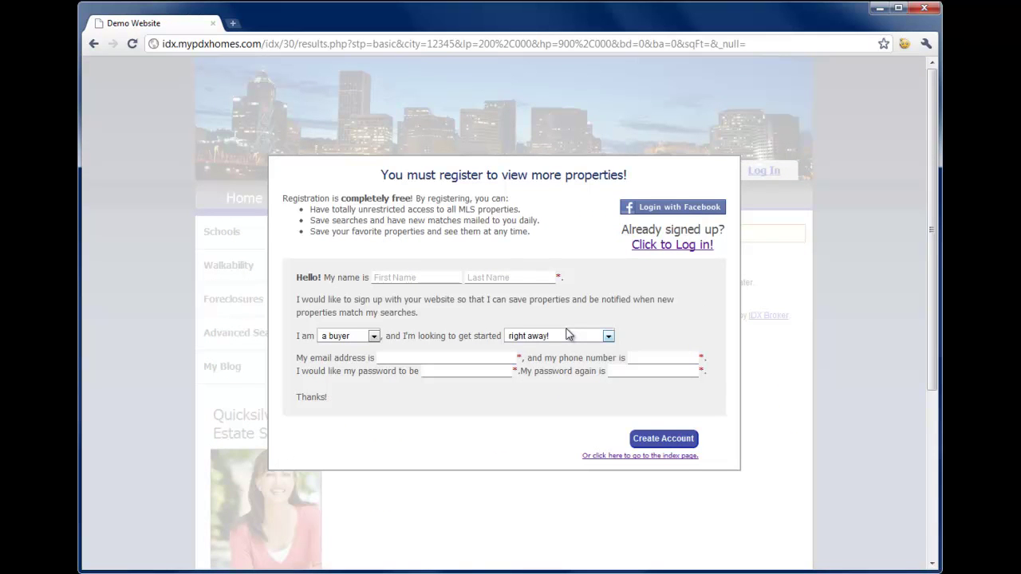
Step: Leave the registration form for the site's index page and locate the Admin Login link in its footer
click(611, 457)
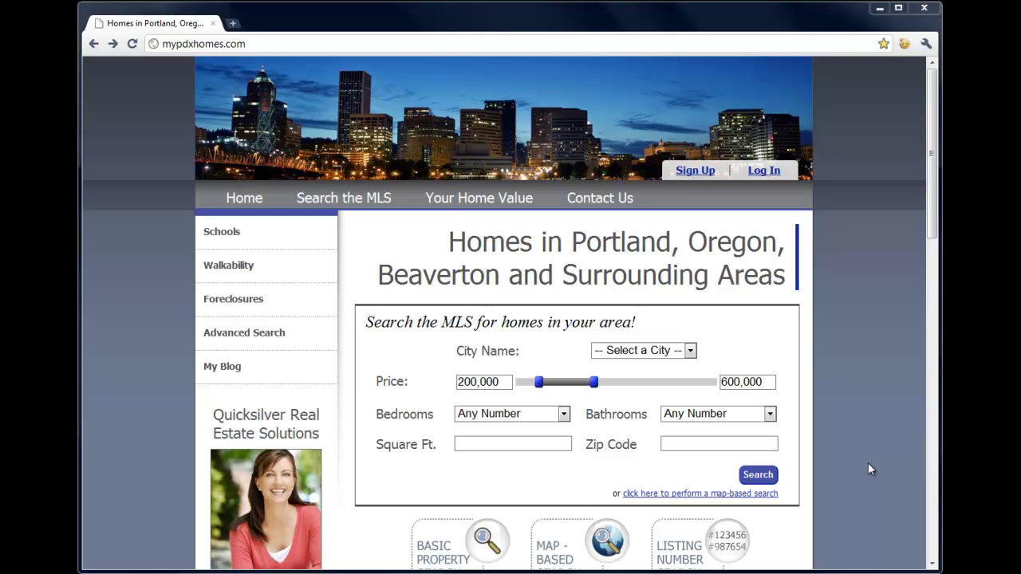
drag(936, 135, 877, 486)
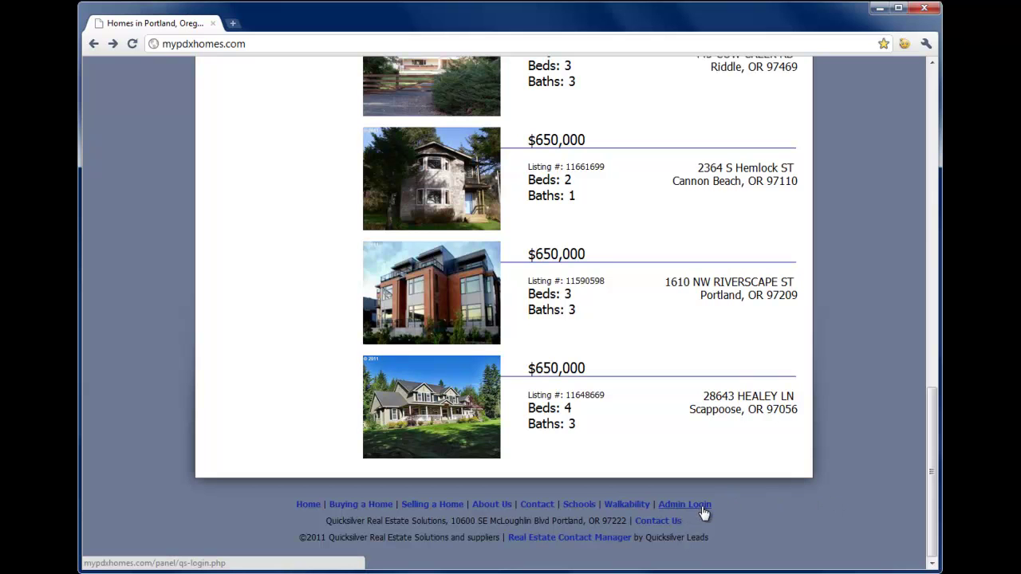
drag(931, 511, 940, 188)
Step: Load the site's administration login at mypdxhomes.com/panel
double_click(282, 43)
click(282, 43)
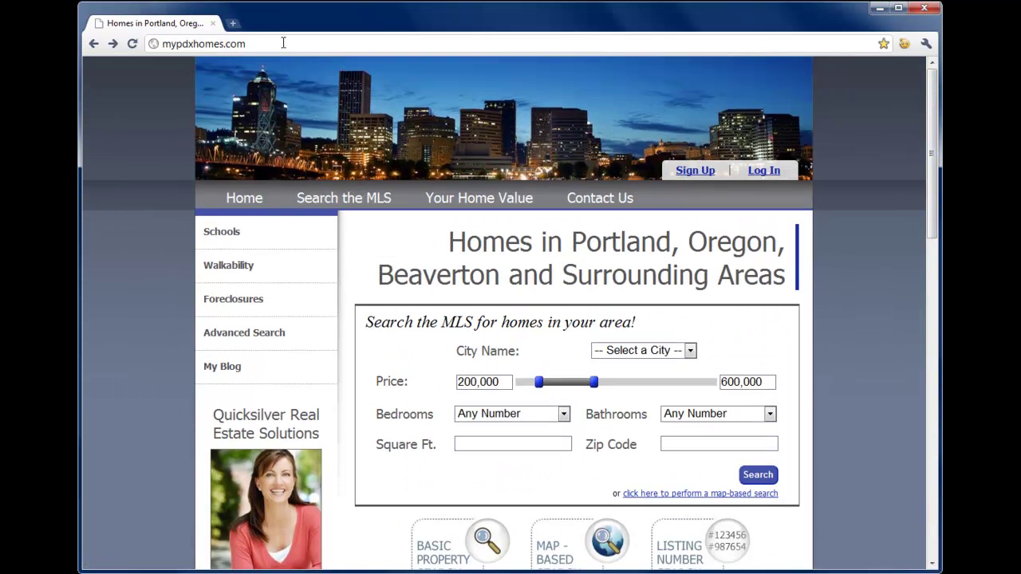
text(/panel)
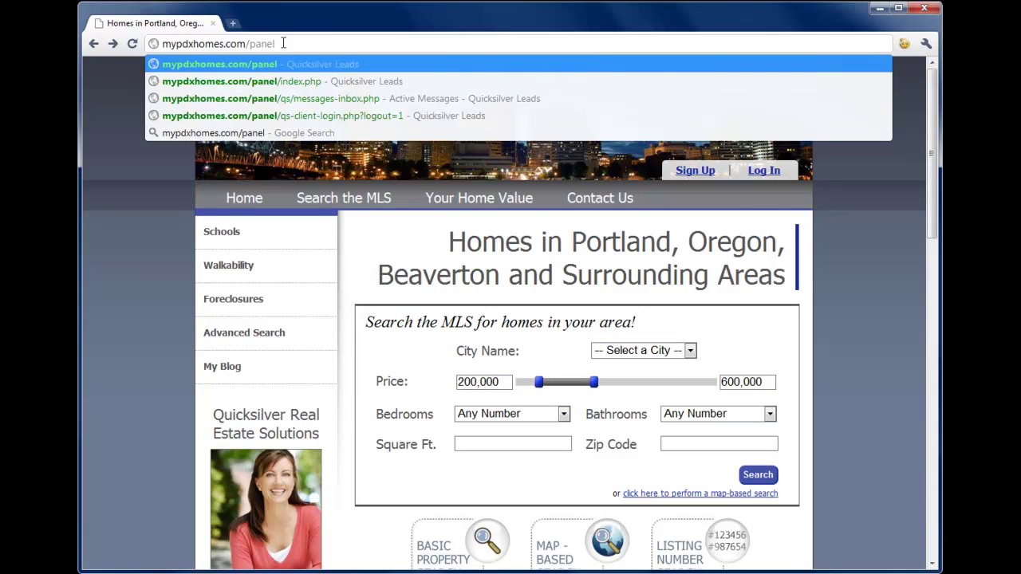
key(Return)
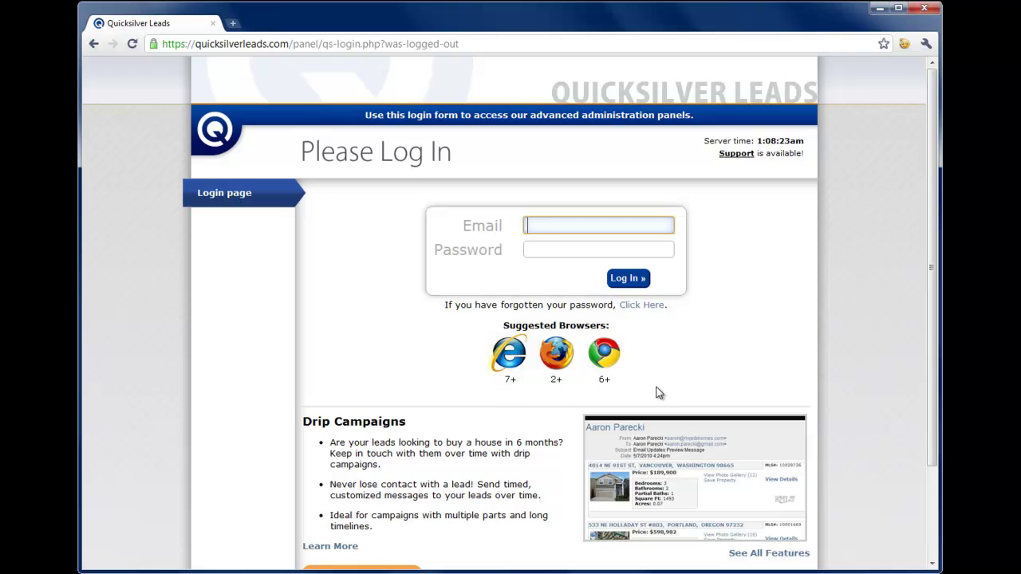
Step: Log in to the administration panel with the broker's e-mail address and account password
key(ctrl+v)
click(553, 248)
text(•••••)
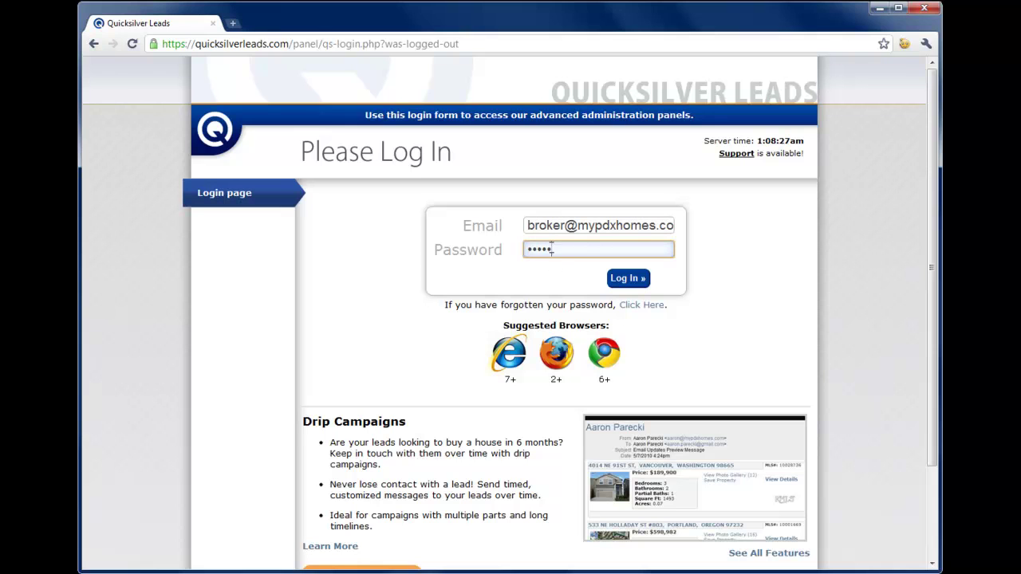
text(•••)
key(Return)
click(633, 278)
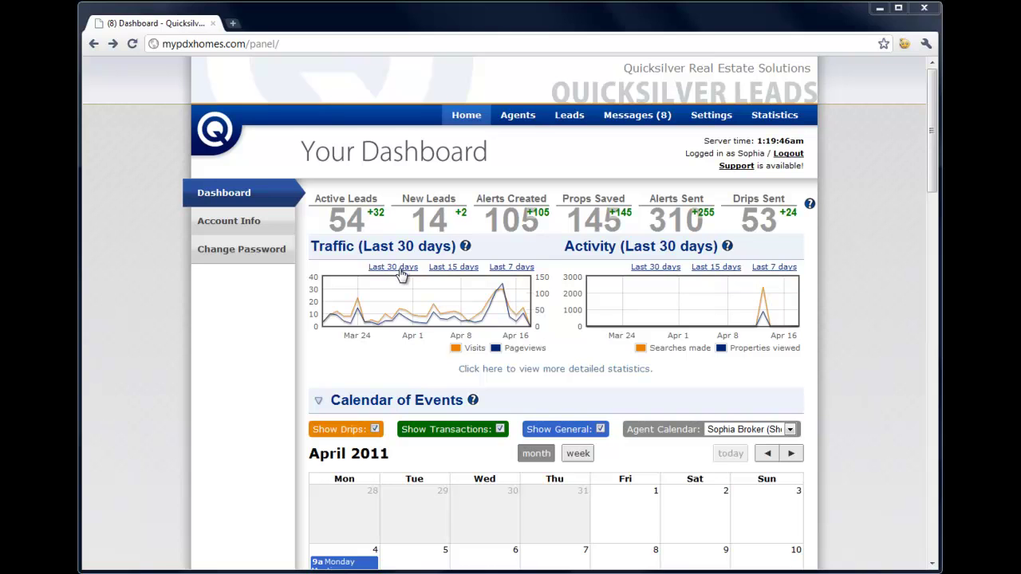
Step: View the dashboard's traffic chart for the last 15, 7 and 30 days, and zoom it to Mar 27 — Apr 9
click(449, 271)
click(511, 271)
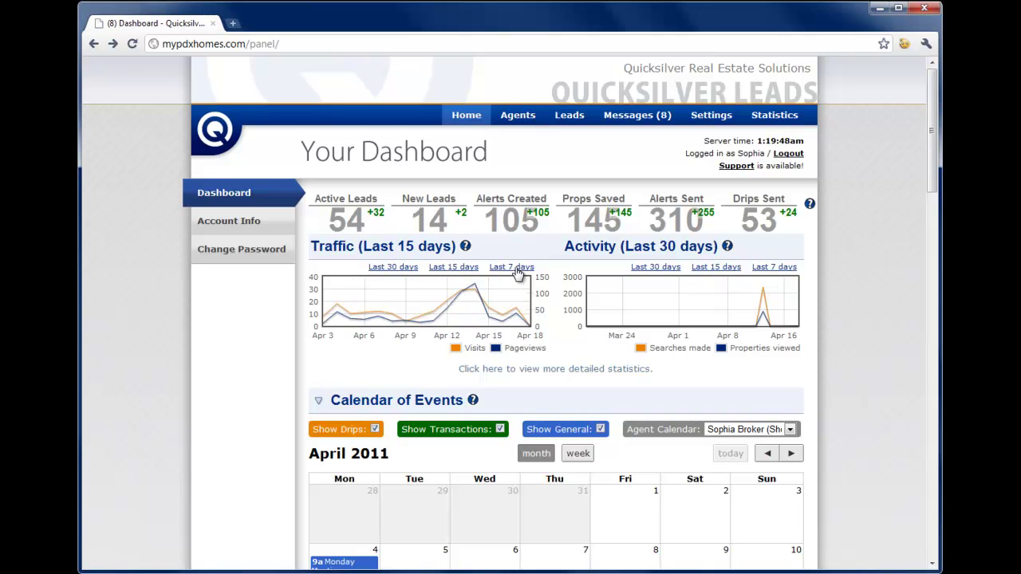
click(400, 269)
drag(476, 309, 381, 307)
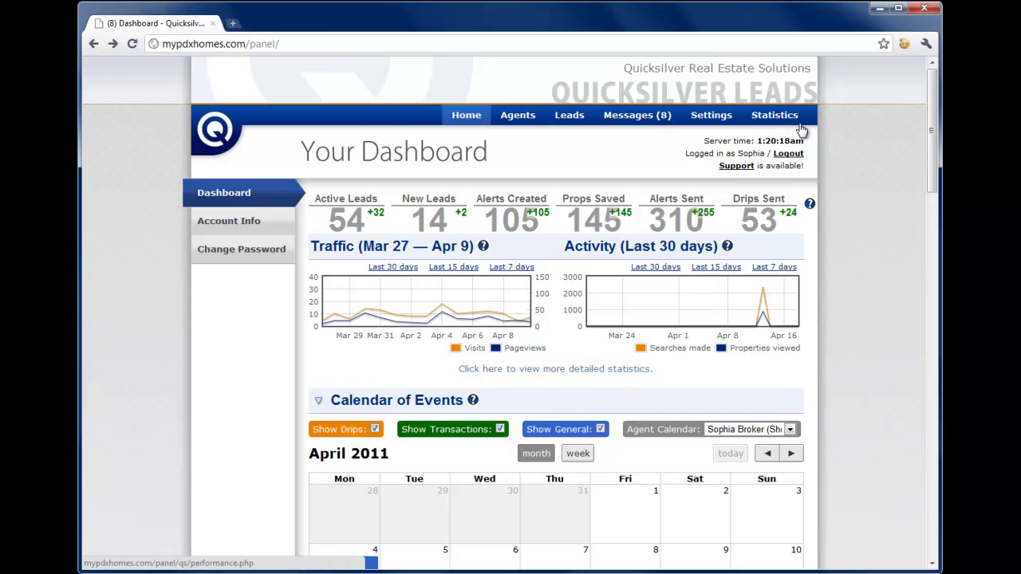
Step: Toggle the general events in the Calendar of Events and view the calendar by week
scroll(740, 269, down, 3)
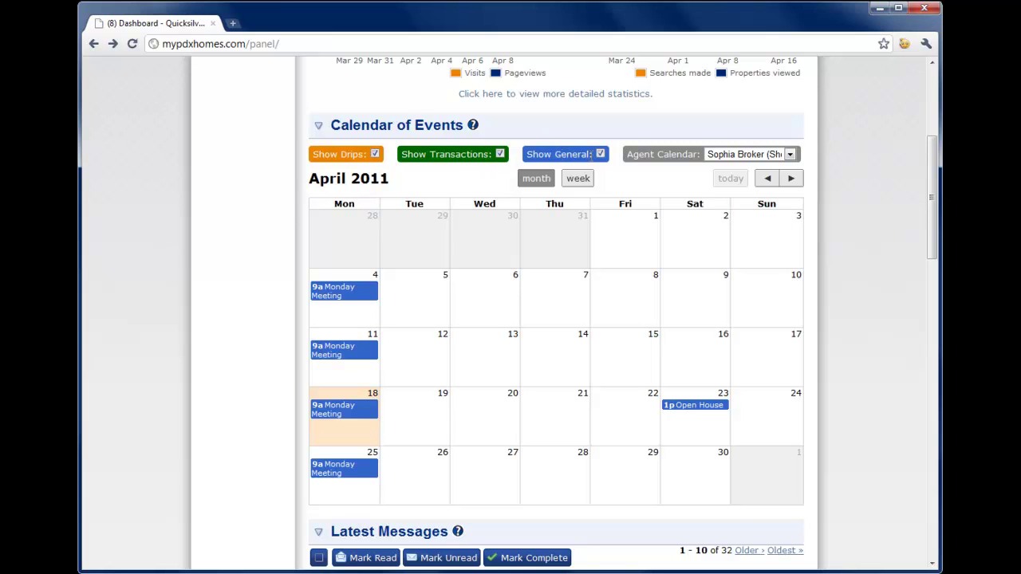
click(601, 154)
click(601, 154)
click(601, 154)
click(575, 179)
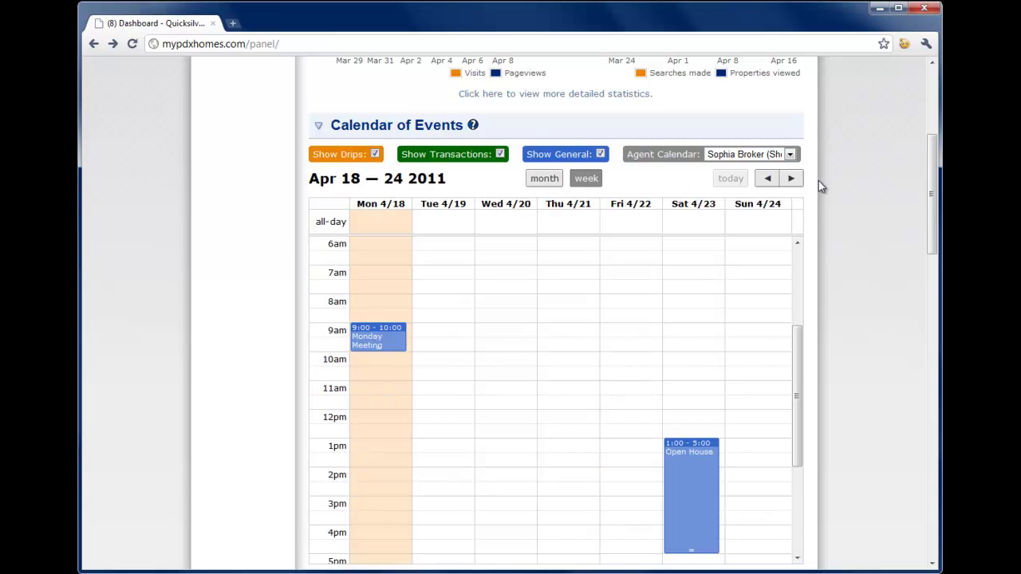
Step: Return the calendar to month view and move the Open House event to Saturday, April 16
click(557, 178)
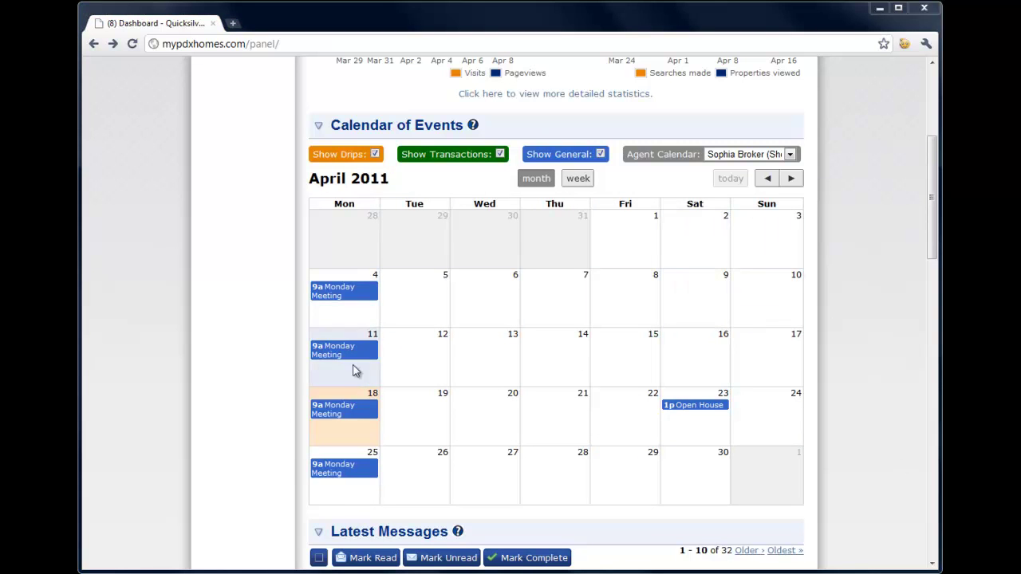
drag(715, 405, 713, 351)
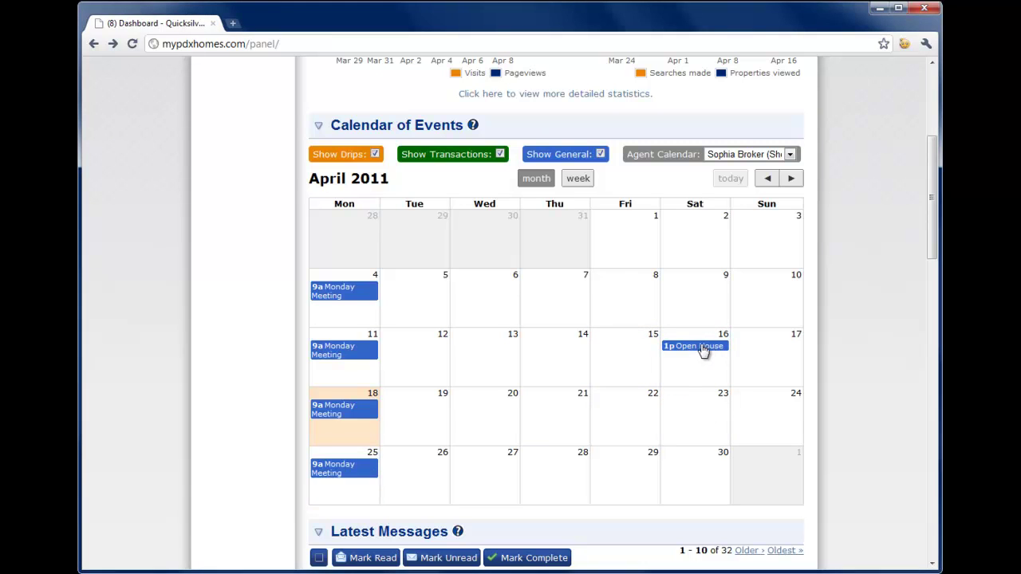
click(772, 351)
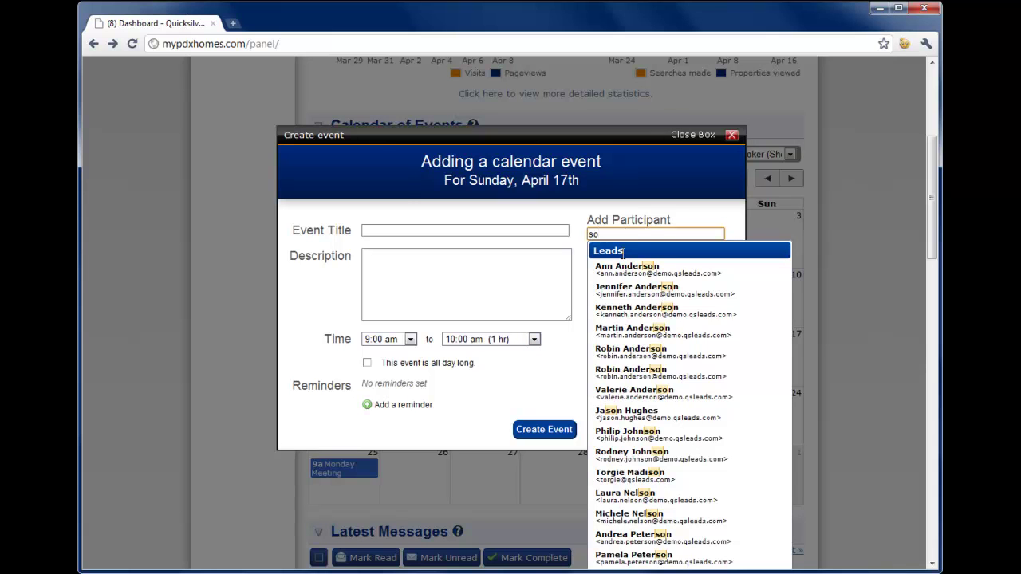
click(634, 412)
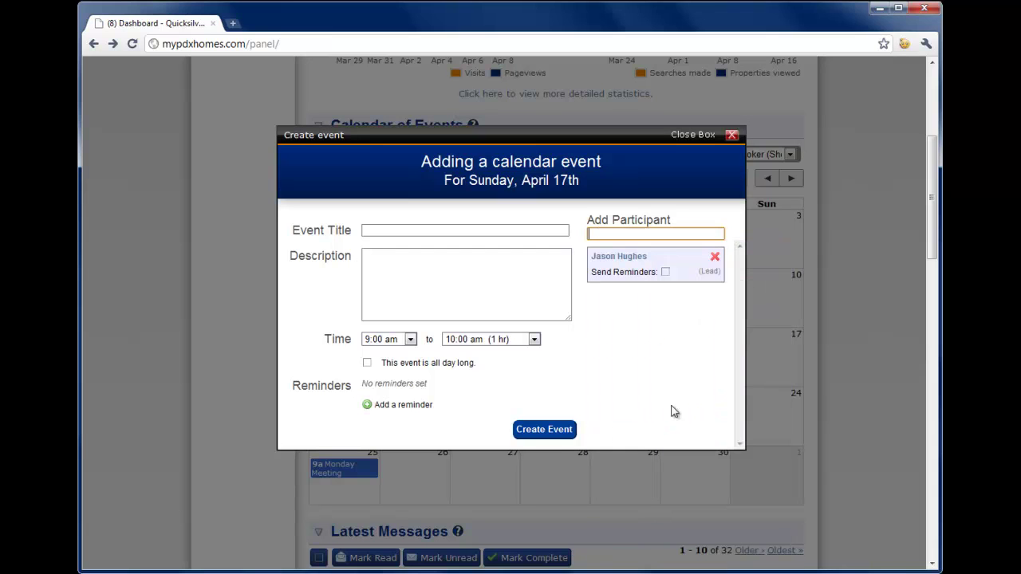
click(666, 273)
click(731, 135)
Step: Read the April 21 new-lead message under Latest Messages and close it
scroll(677, 399, down, 3)
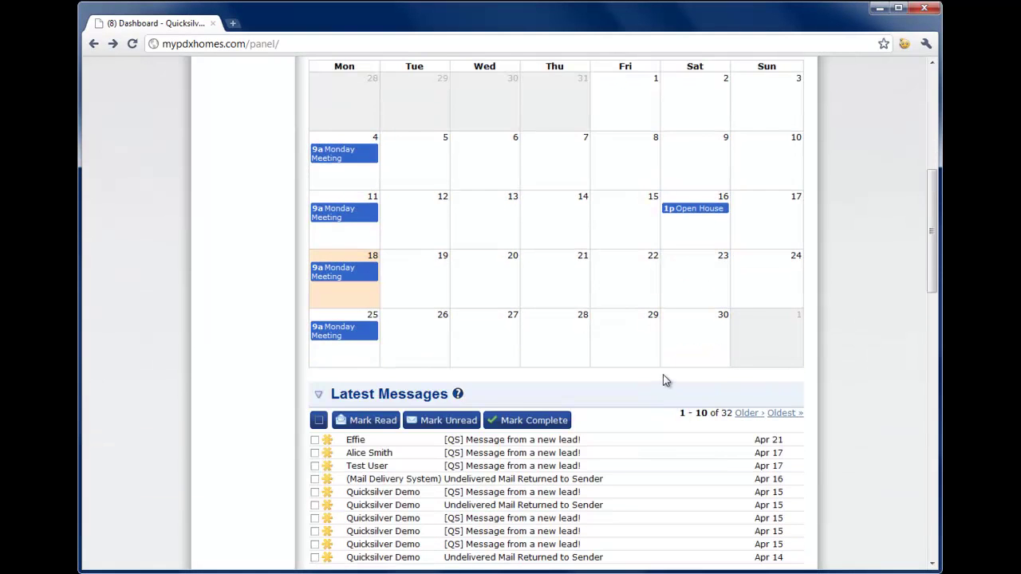
scroll(667, 384, down, 3)
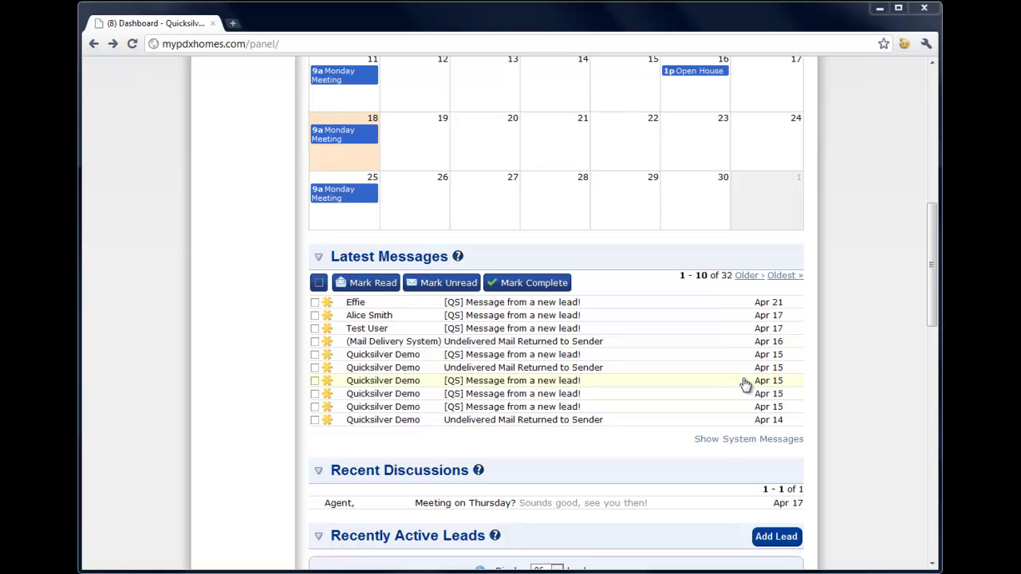
click(573, 303)
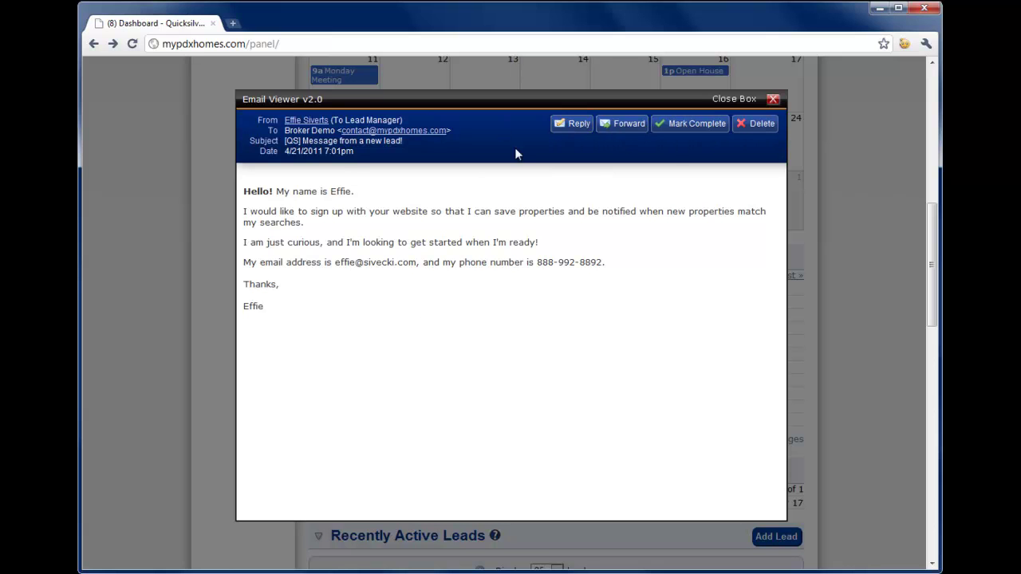
click(772, 99)
drag(929, 240, 929, 103)
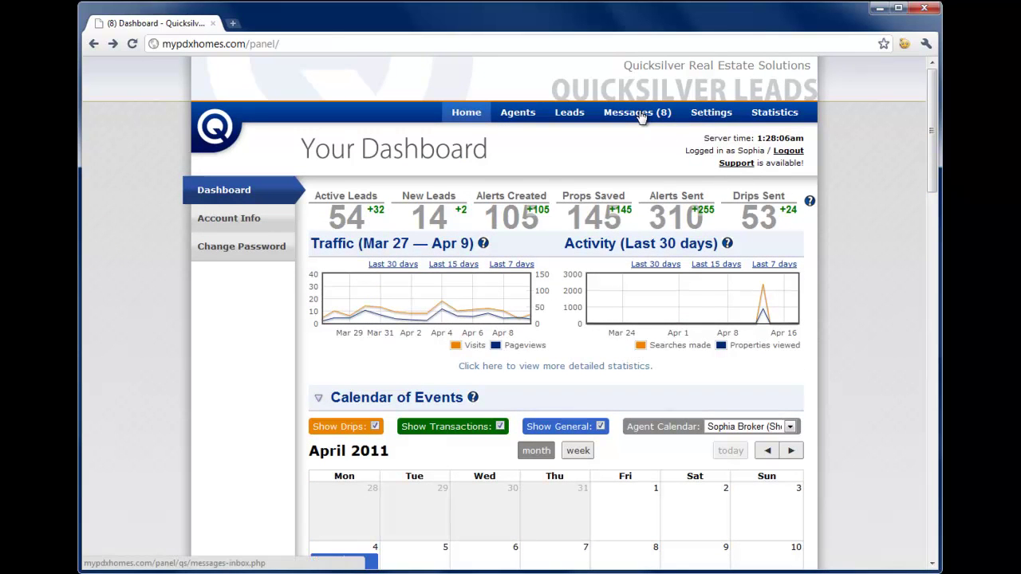
Step: View the "Meeting on Thursday?" thread from Recent Discussions and return to the dashboard
scroll(640, 115, down, 8)
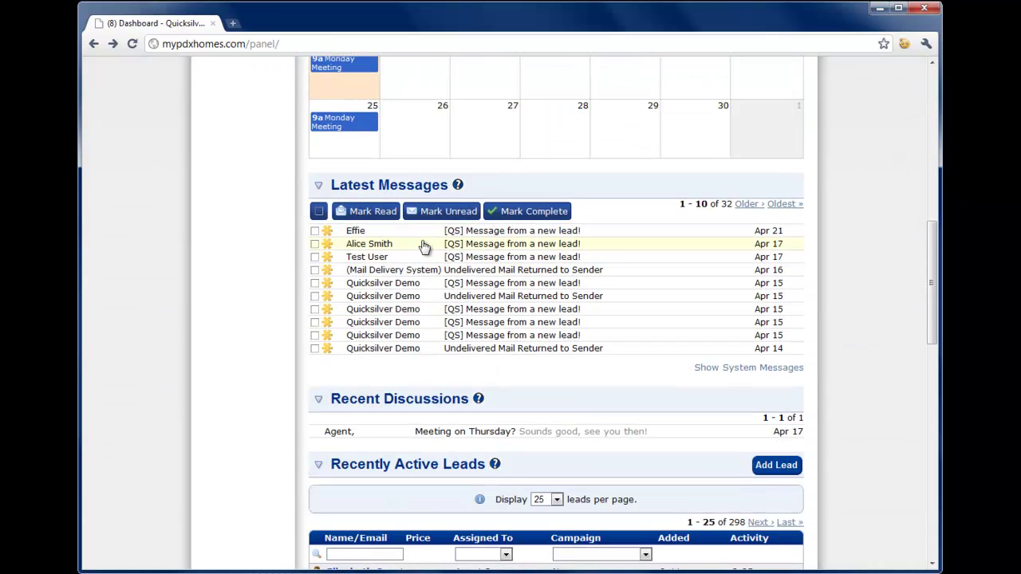
scroll(429, 326, down, 2)
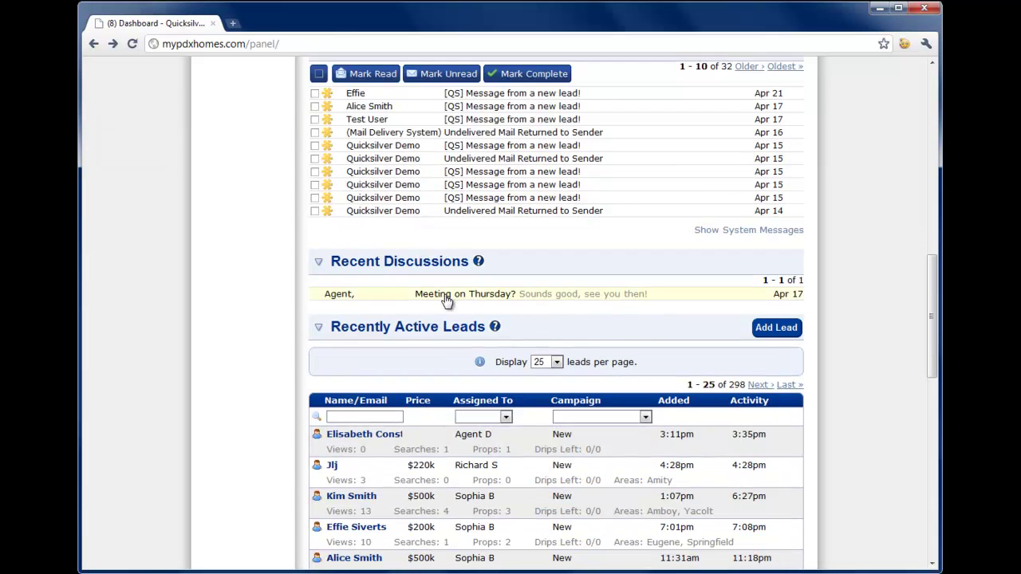
click(448, 295)
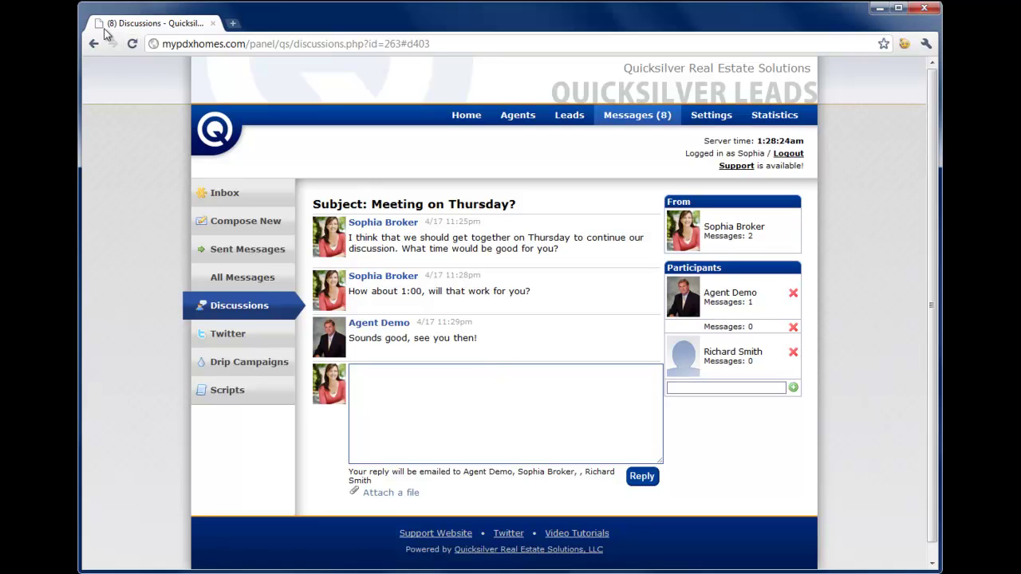
click(94, 45)
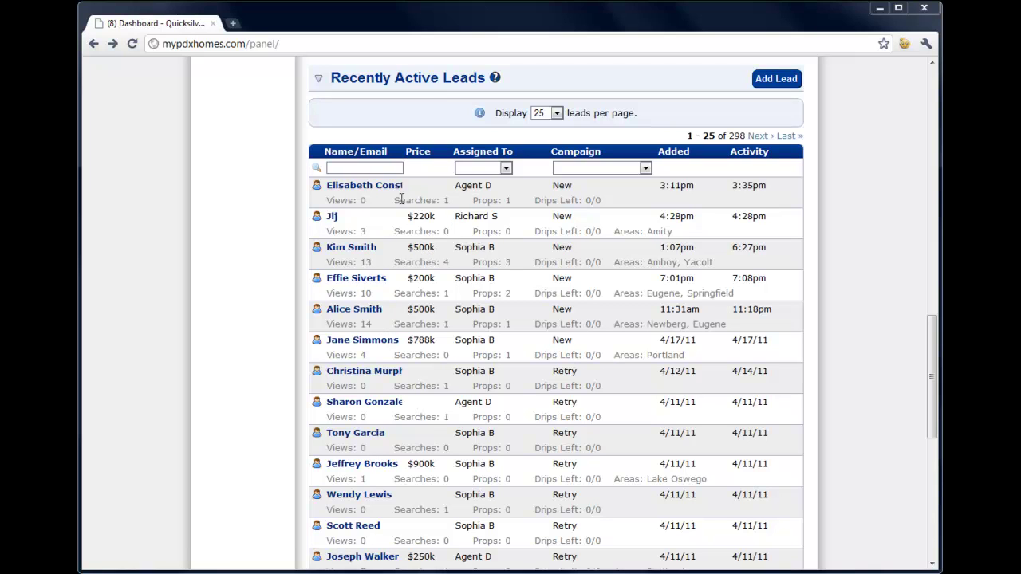
Step: Look through the Recently Active Leads list to its end and return to the dashboard's overview figures
double_click(420, 247)
drag(938, 336, 930, 469)
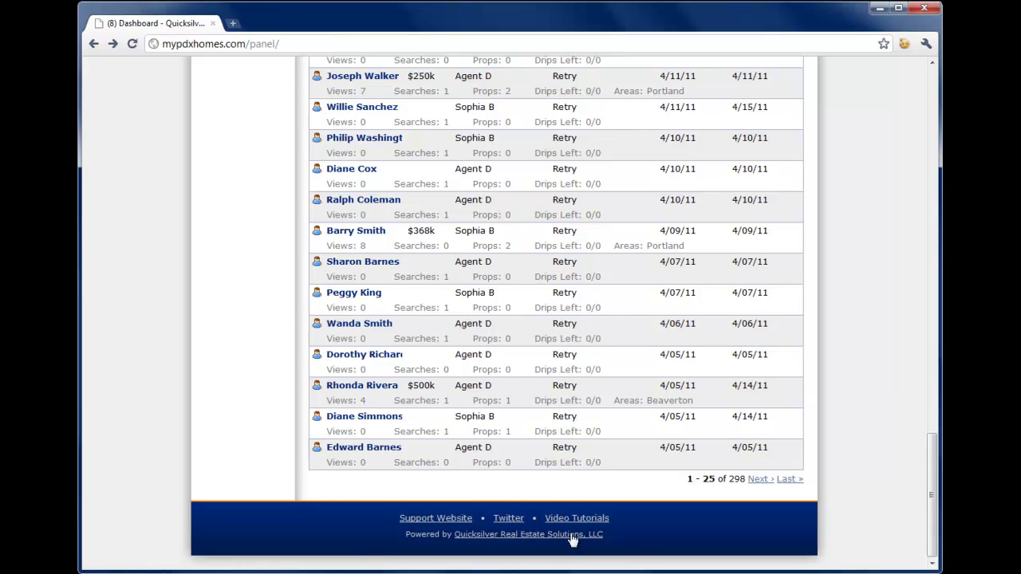
drag(933, 528, 937, 115)
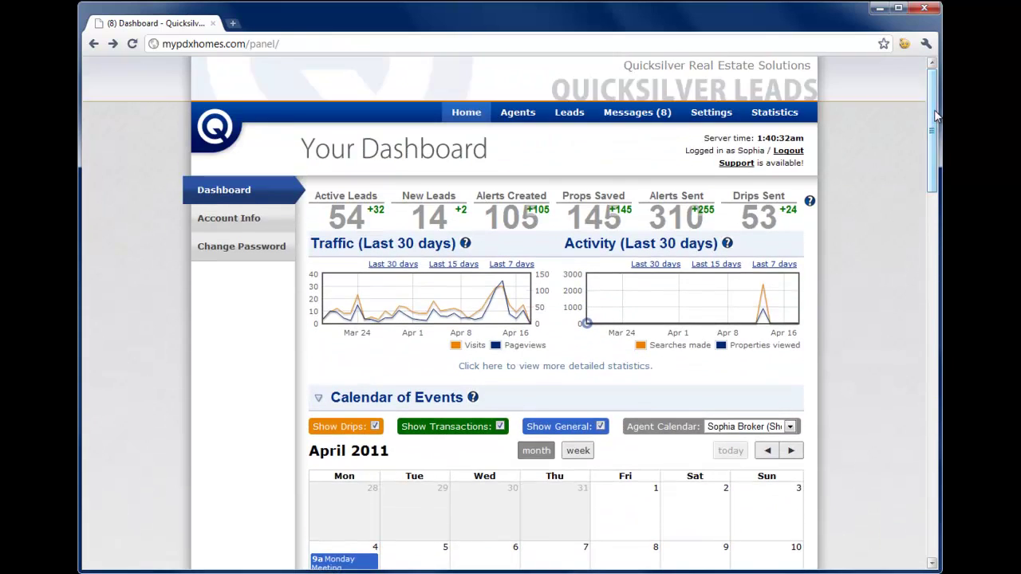